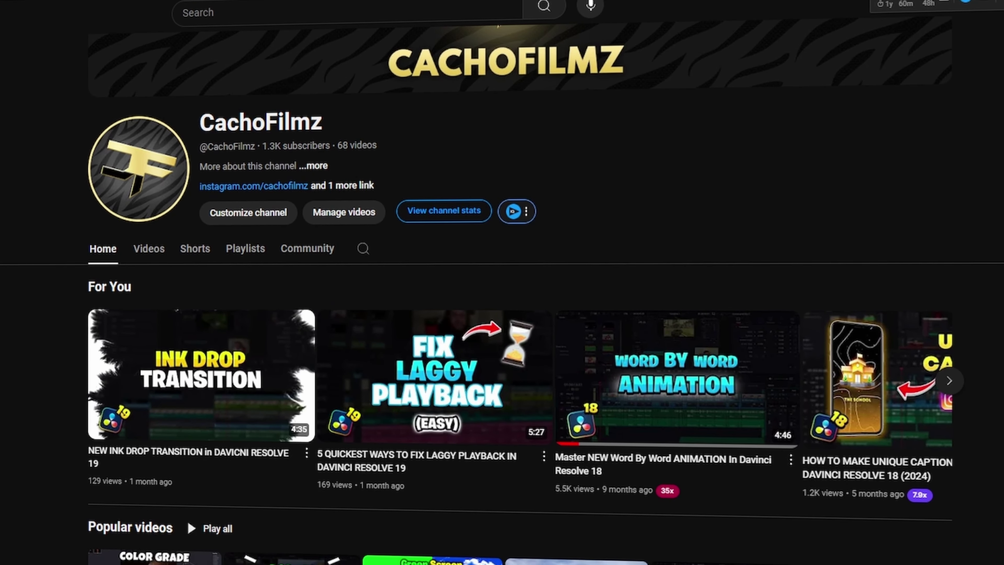
- Place the screen-recording clip on Timeline 1 across V1 and A1–A3 and play it back
scroll(502, 317, "down", 5)
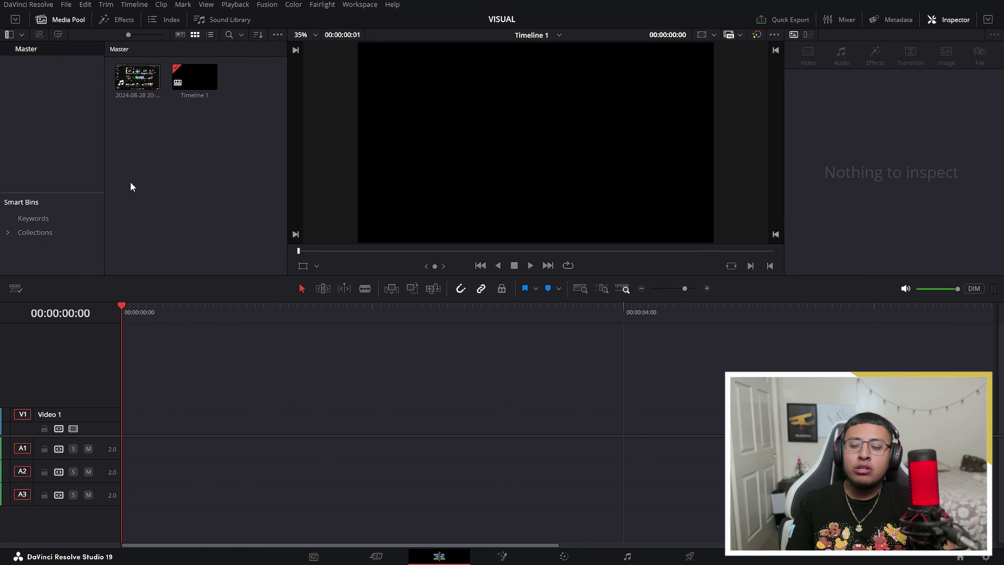
left_click_drag(135, 86, 130, 433)
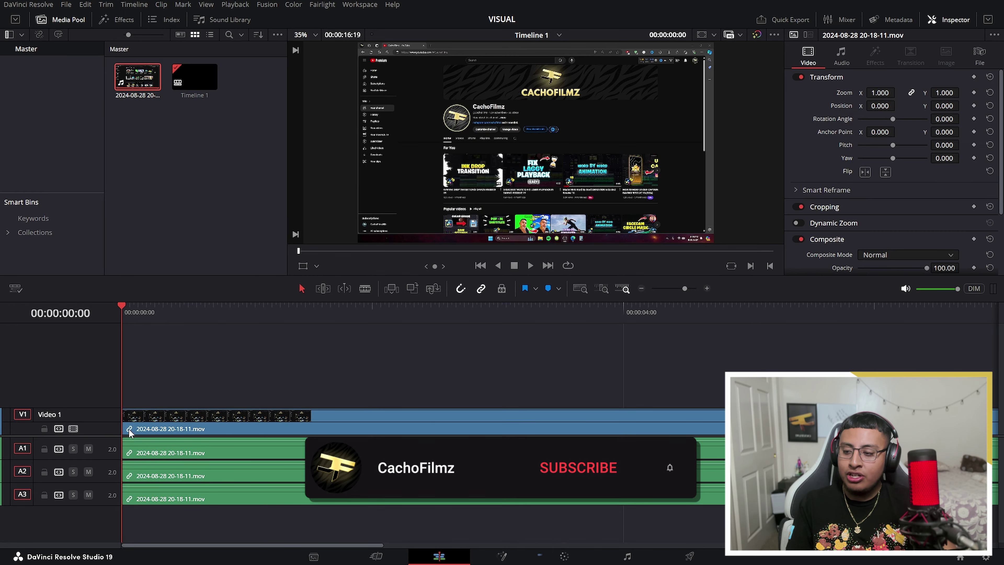
key("space")
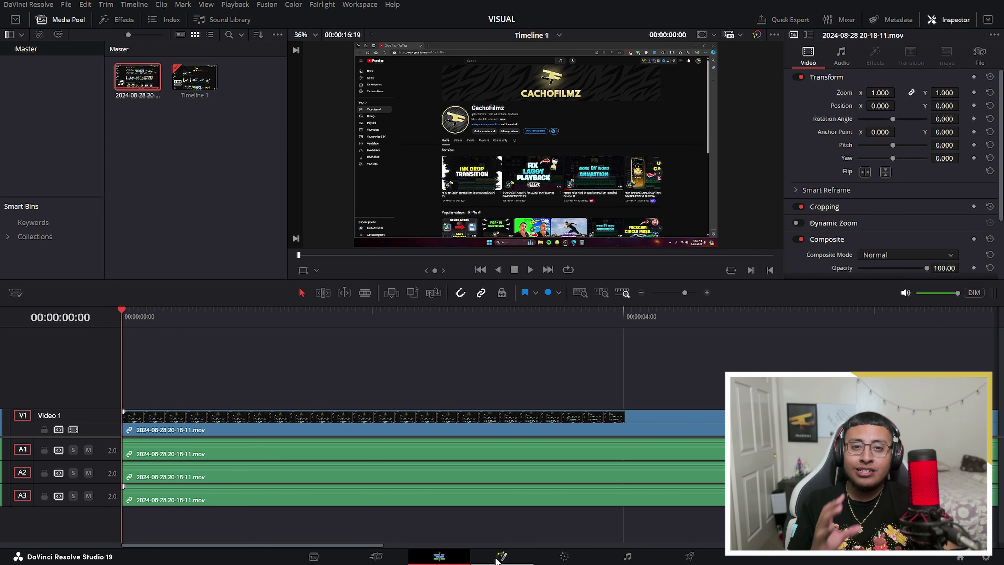
- Bring the clip into Fusion and delete the MediaIn1–MediaOut1 connection
left_click(514, 558)
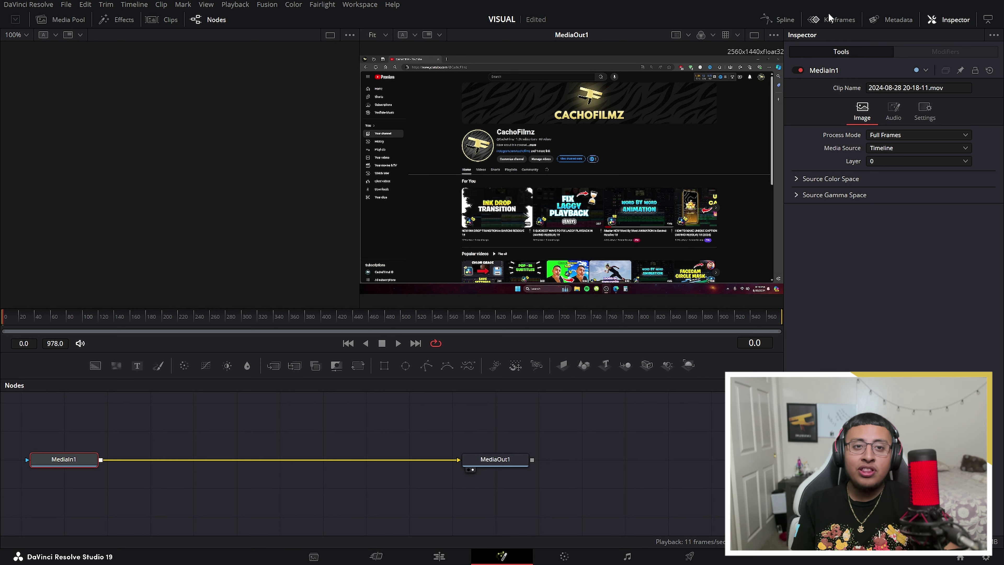
left_click(756, 37)
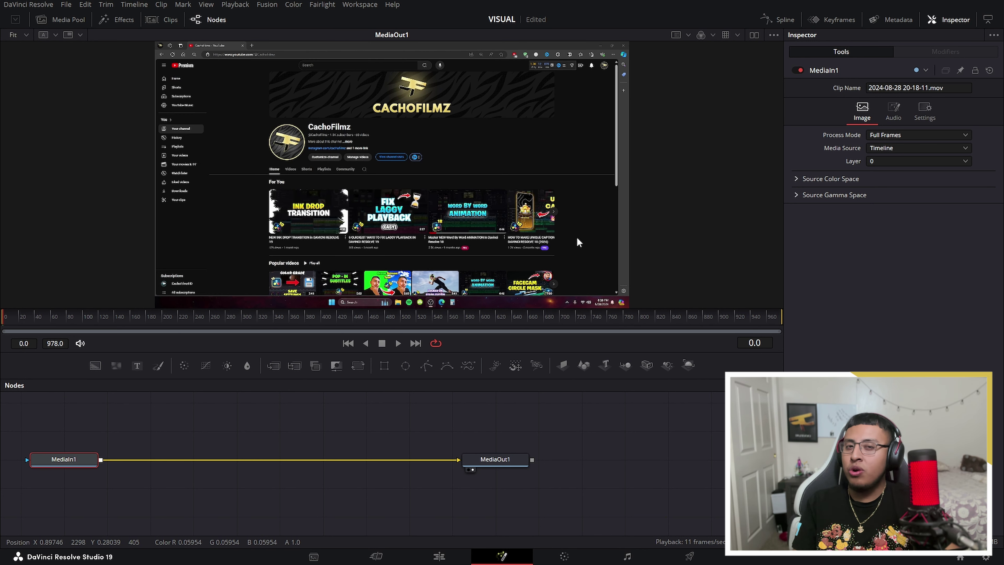
left_click(753, 36)
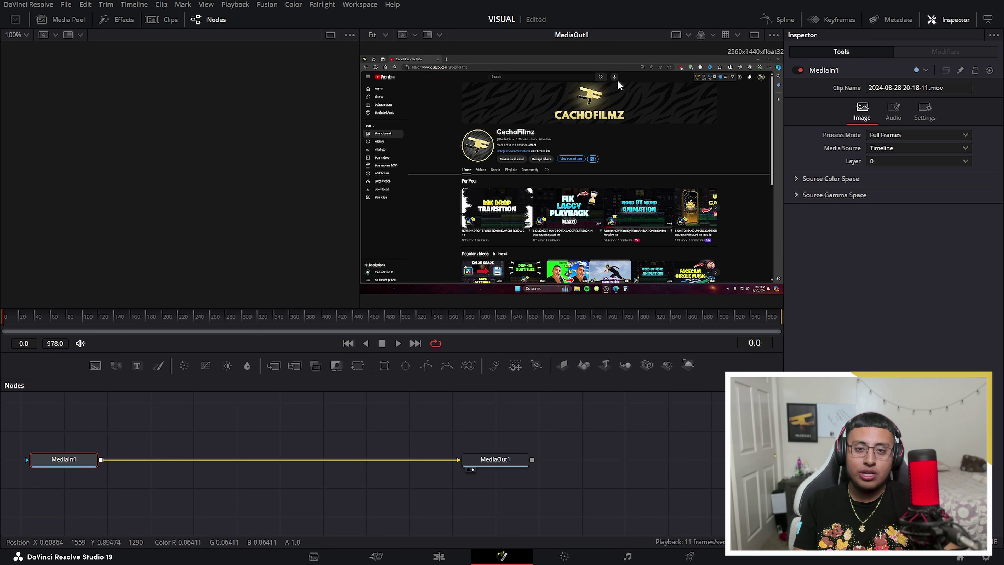
left_click(389, 460)
key("Delete")
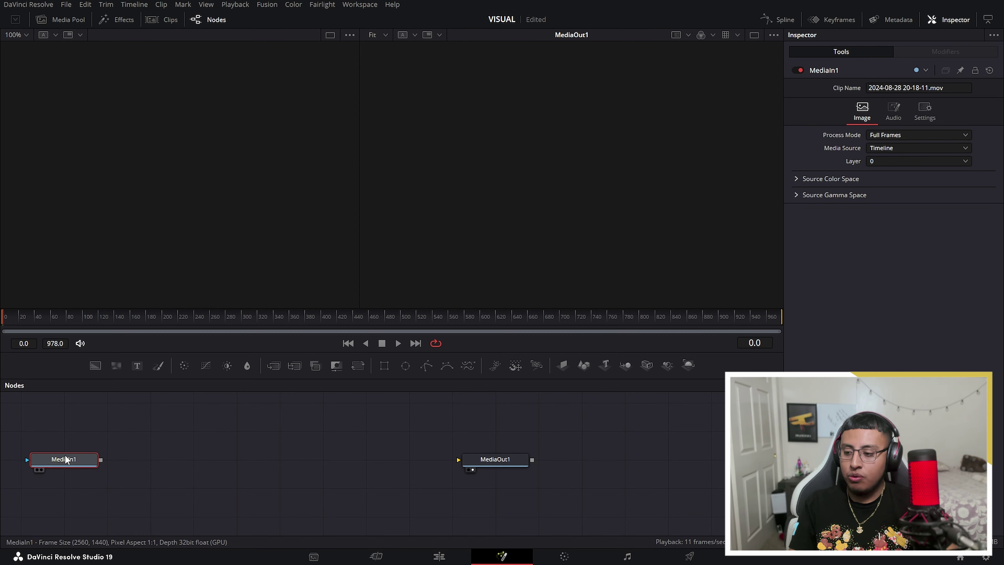
- Add an Image Plane 3D node after MediaIn1
mouse_move(61, 460)
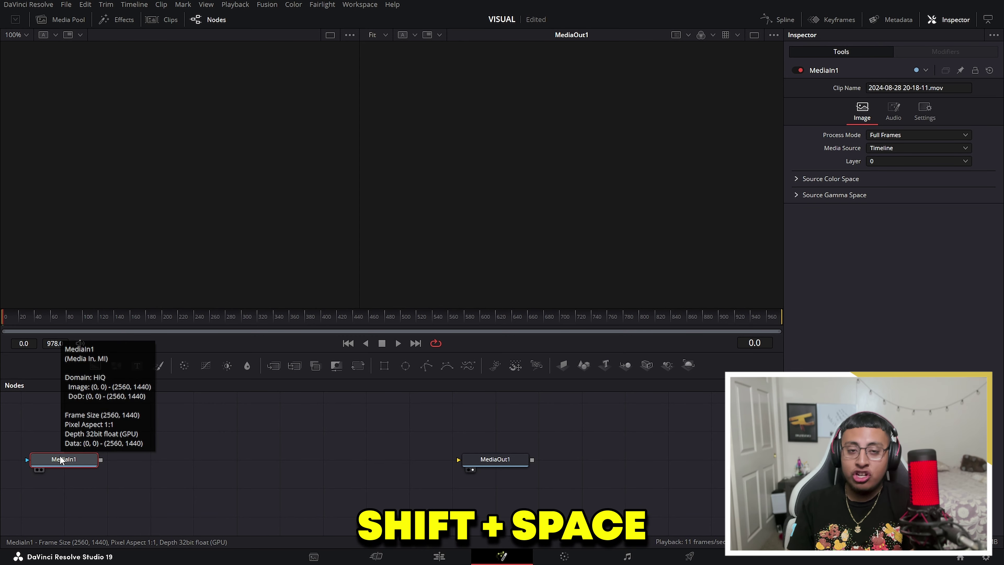
key("shift+space")
type("camer")
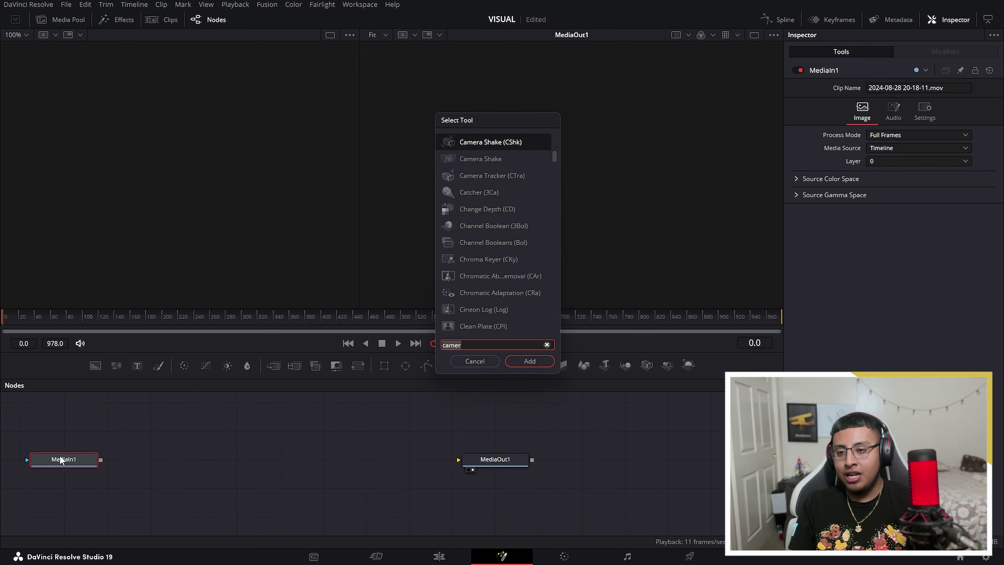
key("BackSpace")
key("BackSpace")
key("BackSpace")
key("BackSpace")
key("BackSpace")
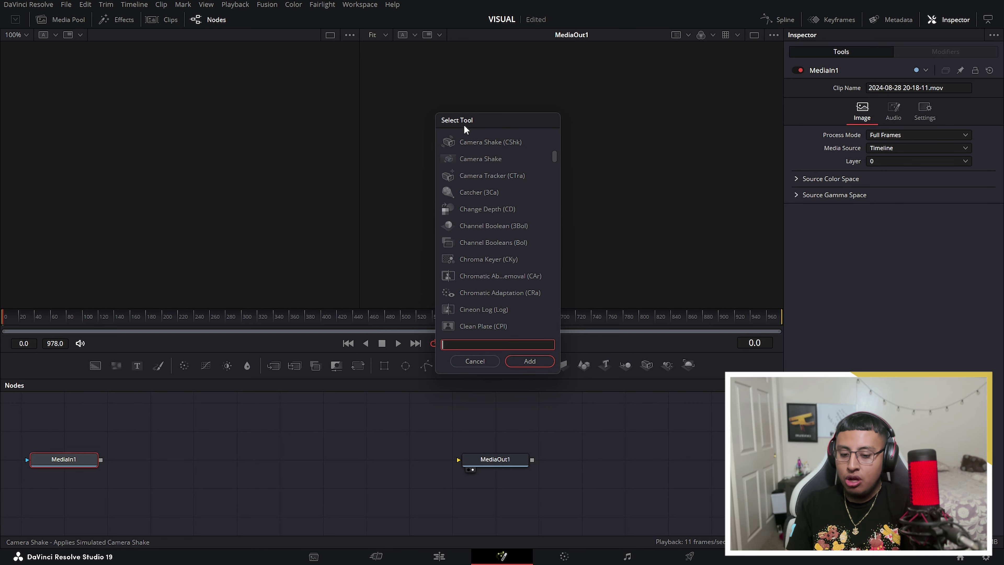
type("imagep")
key("Return")
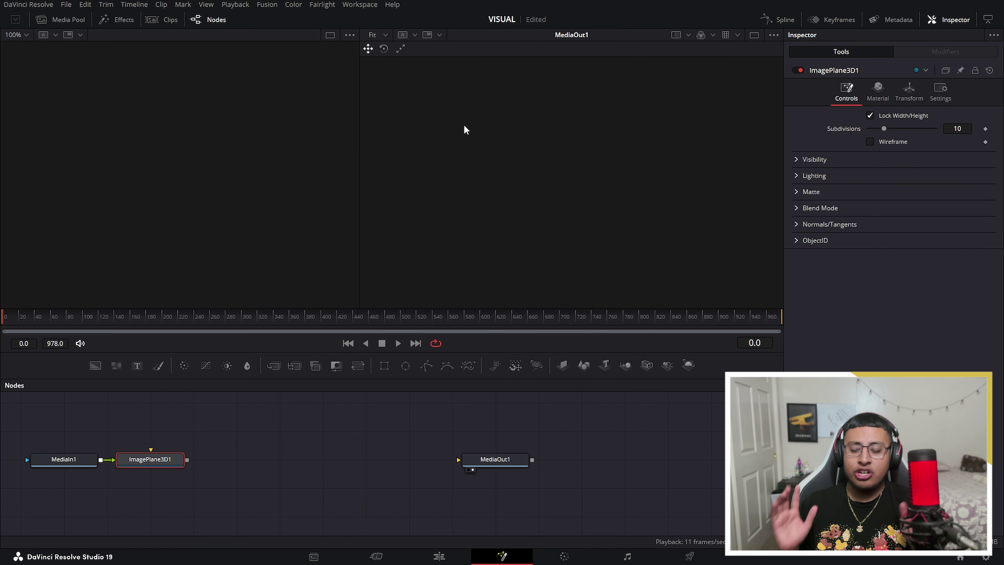
- Add a Merge 3D node after ImagePlane3D1
key("shift+space")
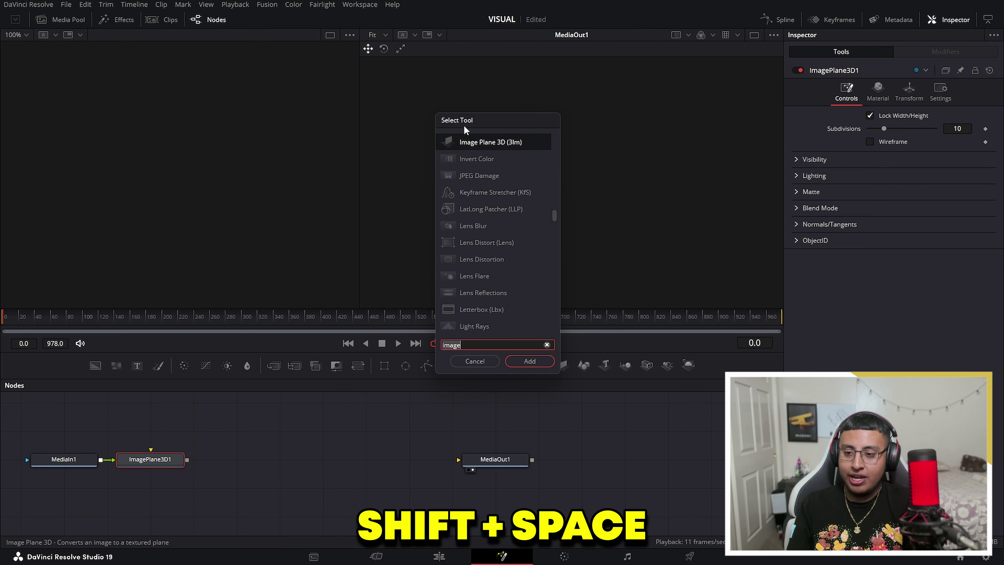
type("merge")
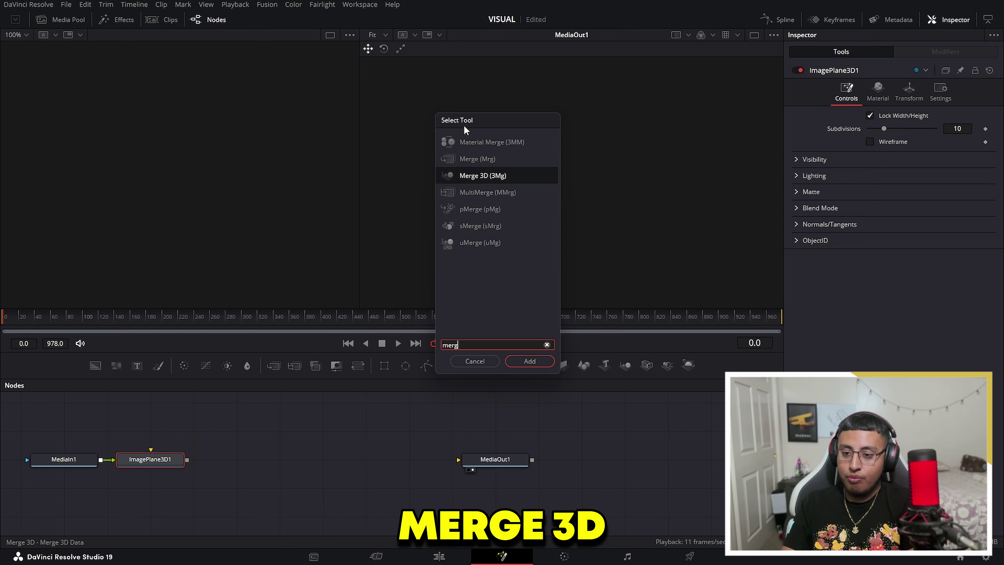
left_click(471, 176)
left_click(529, 362)
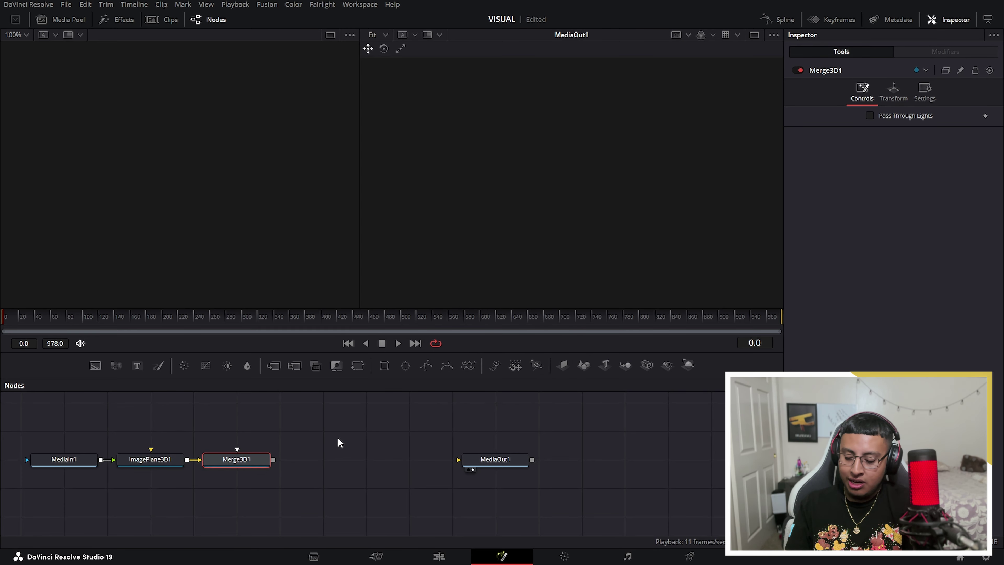
- Add a Renderer 3D node after Merge3D1
key("shift+space")
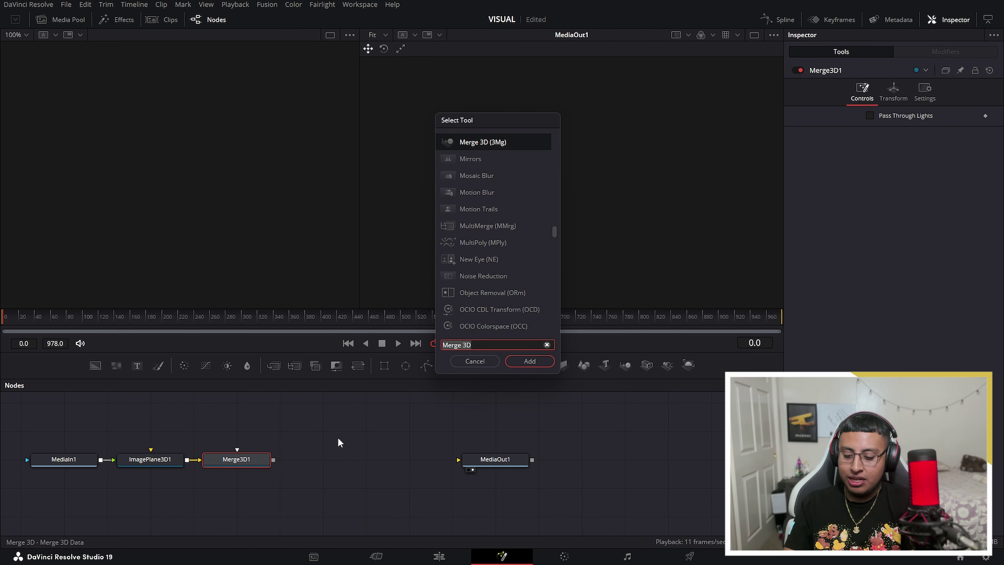
type("rendeer")
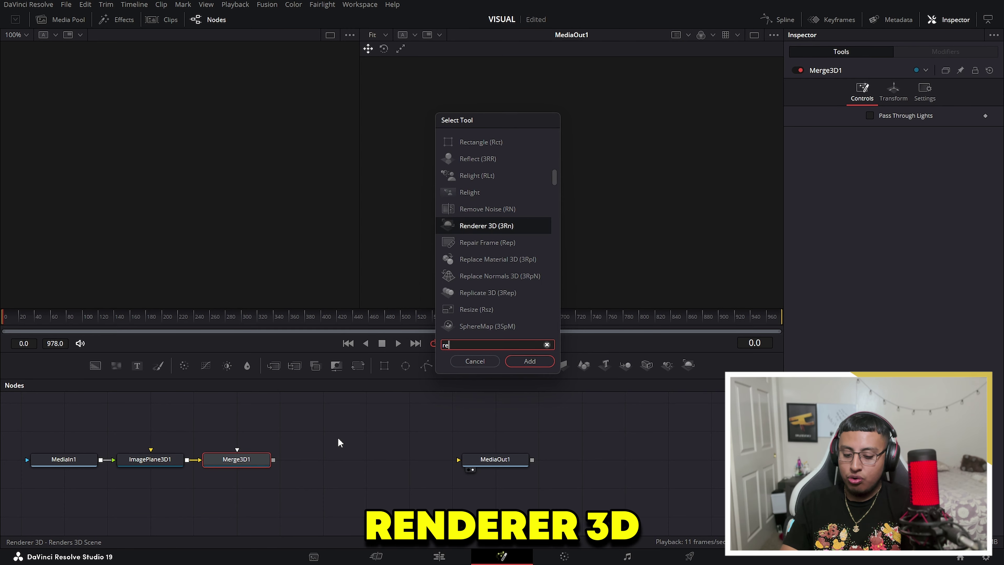
key("BackSpace")
type("r")
key("Return")
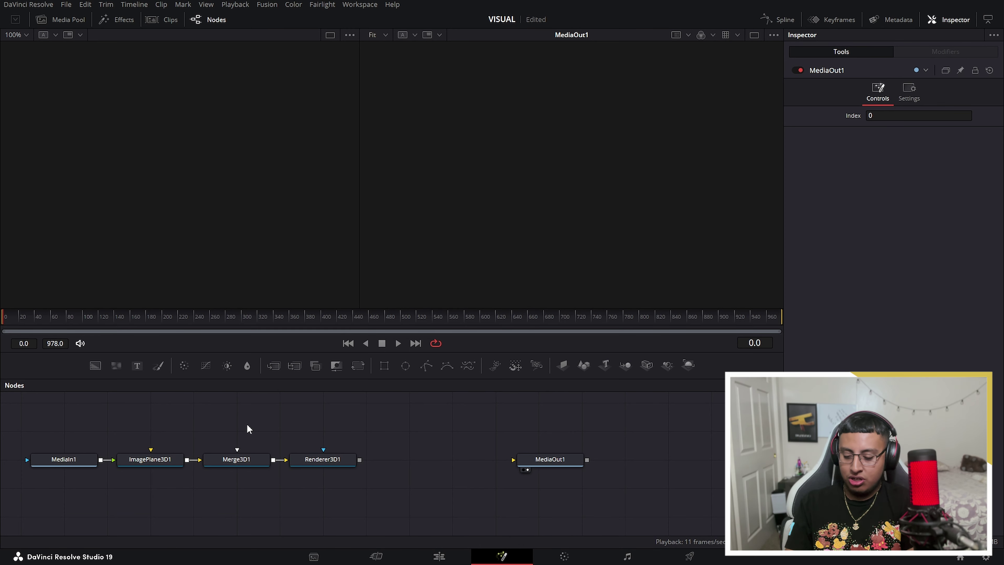
- Add a Camera 3D node above Merge3D1 and connect its output into Merge3D1
key("shift+space")
type("rend")
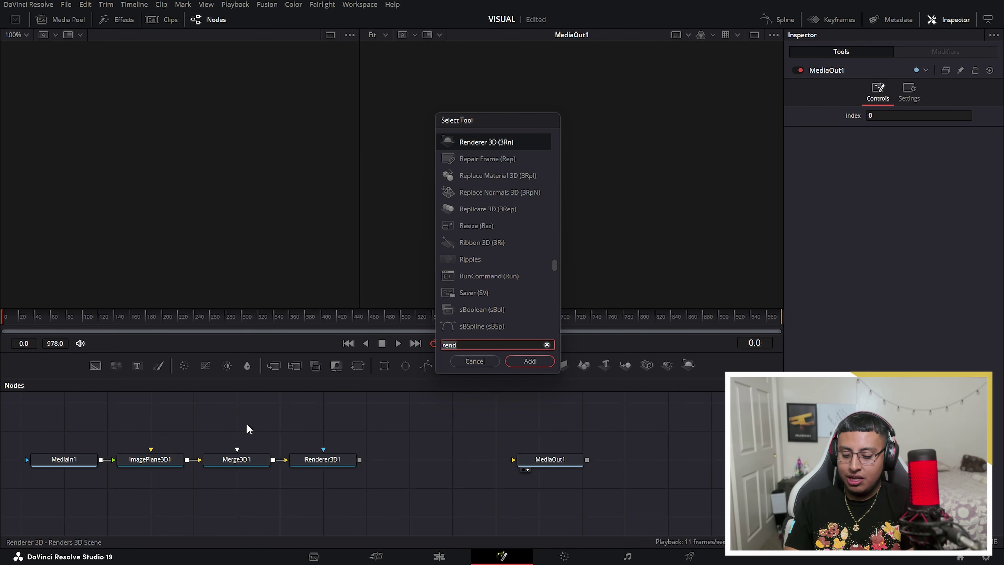
key("BackSpace")
key("BackSpace")
key("BackSpace")
key("BackSpace")
type("camera")
key("Return")
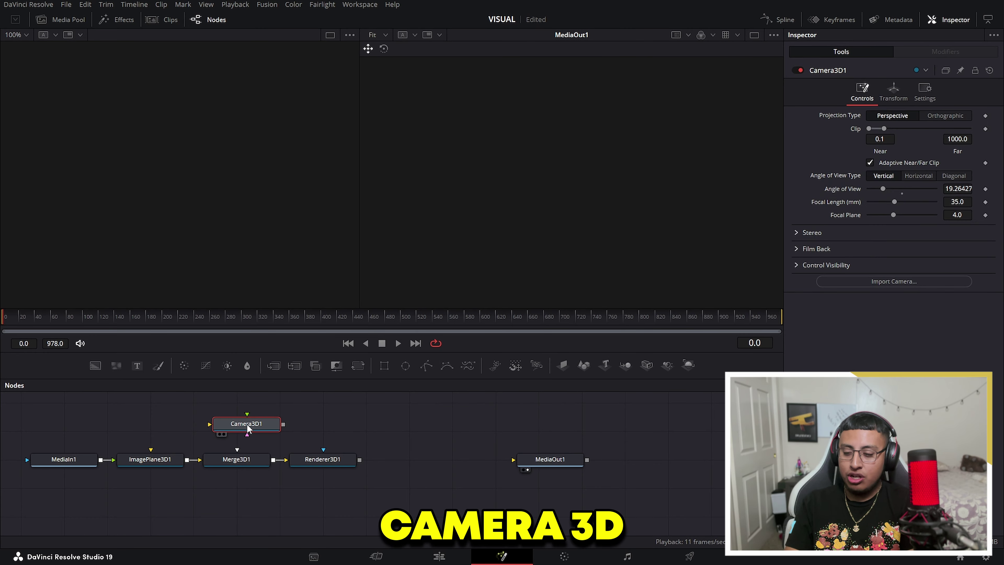
left_click_drag(247, 429, 239, 419)
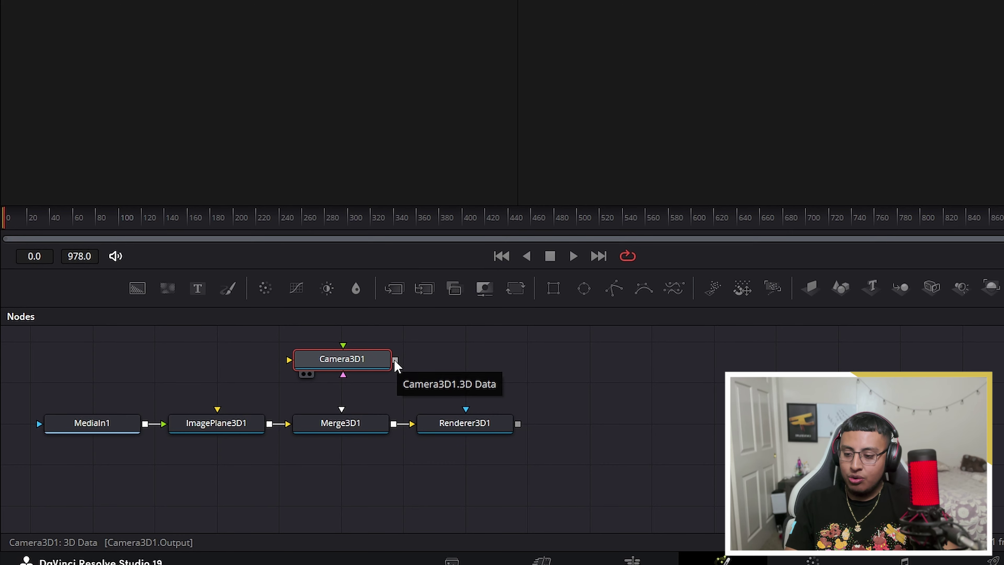
left_click_drag(396, 360, 348, 432)
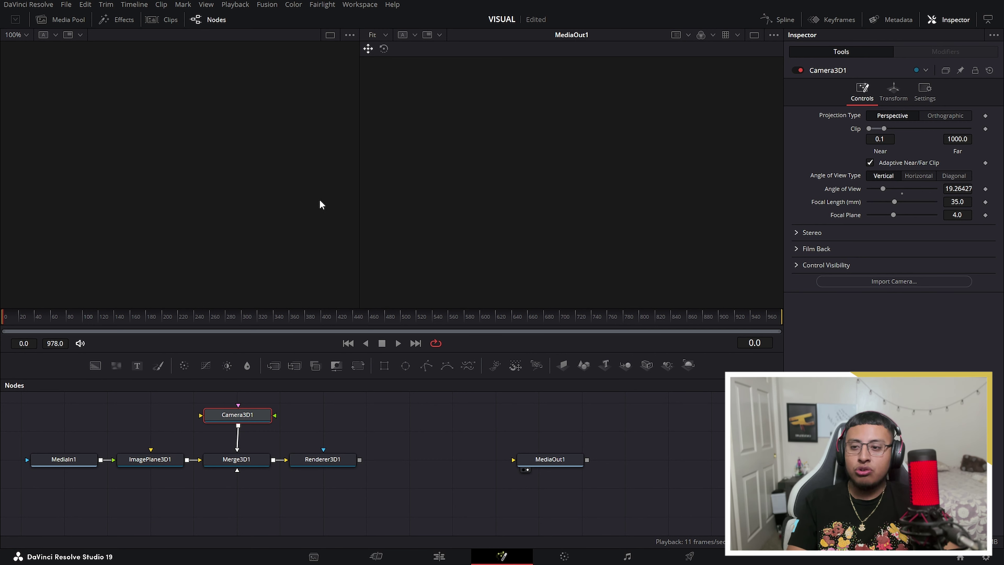
- Load Merge3D1 into the left viewer and Renderer3D1 into the right viewer
left_click(242, 459)
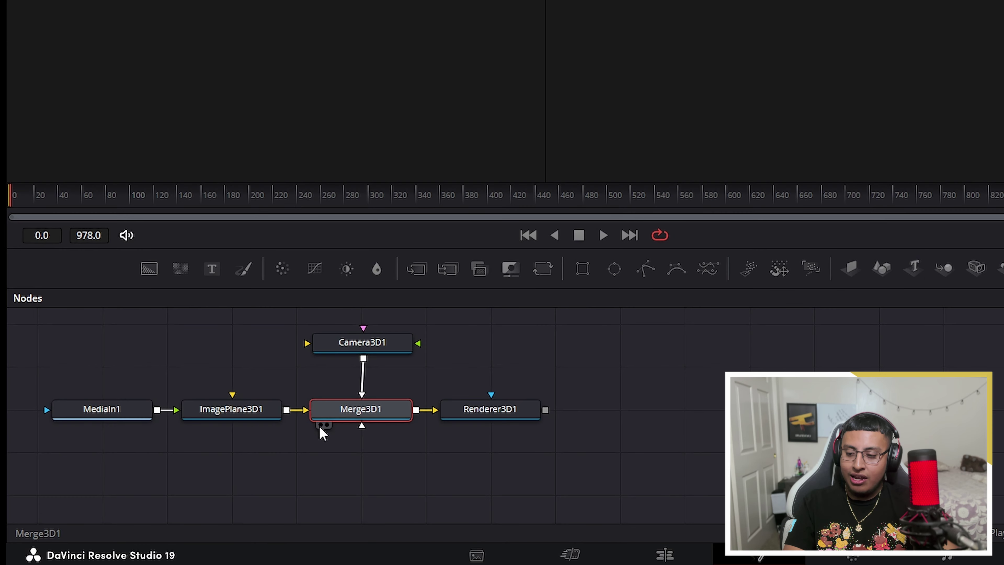
left_click(324, 425)
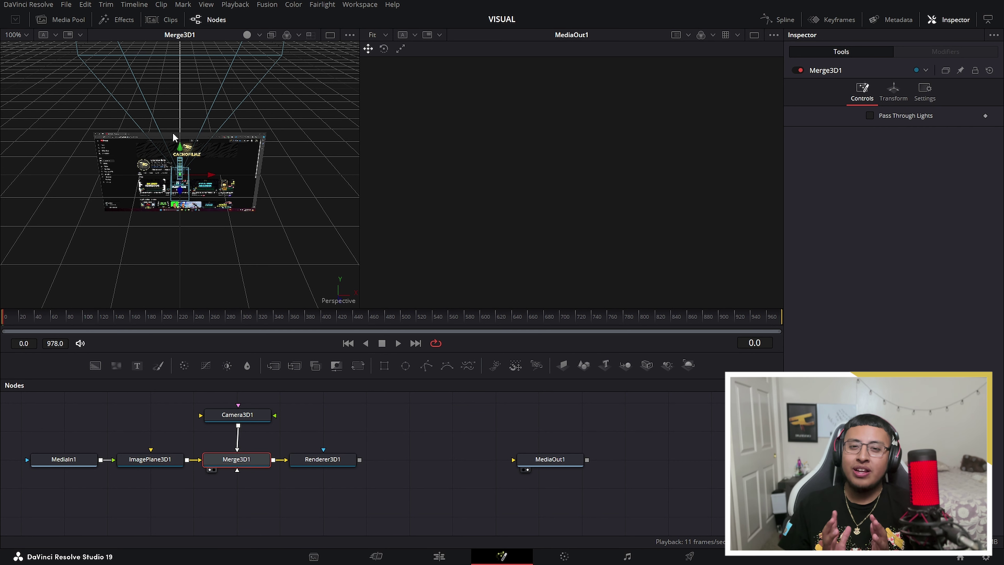
left_click(332, 465)
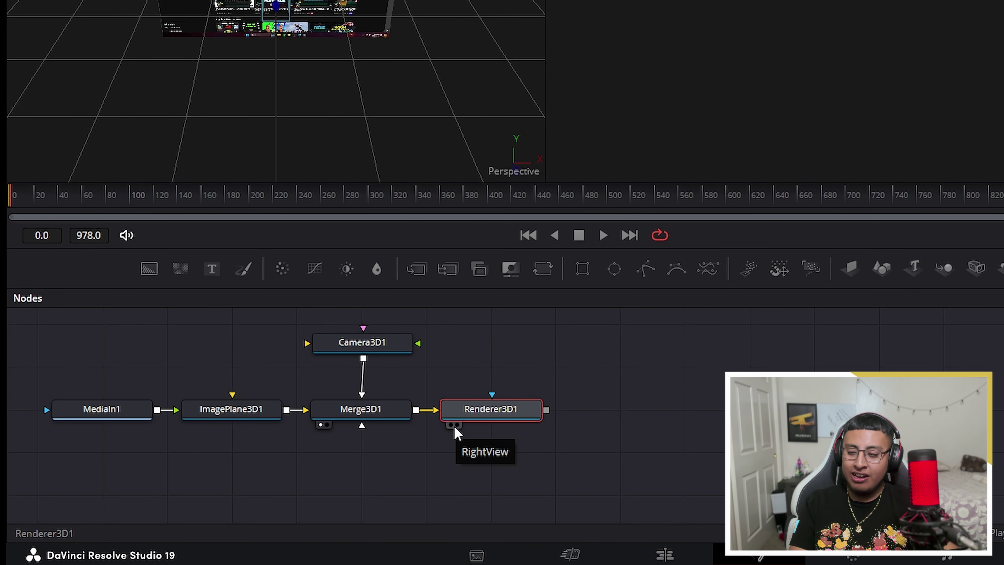
left_click(454, 426)
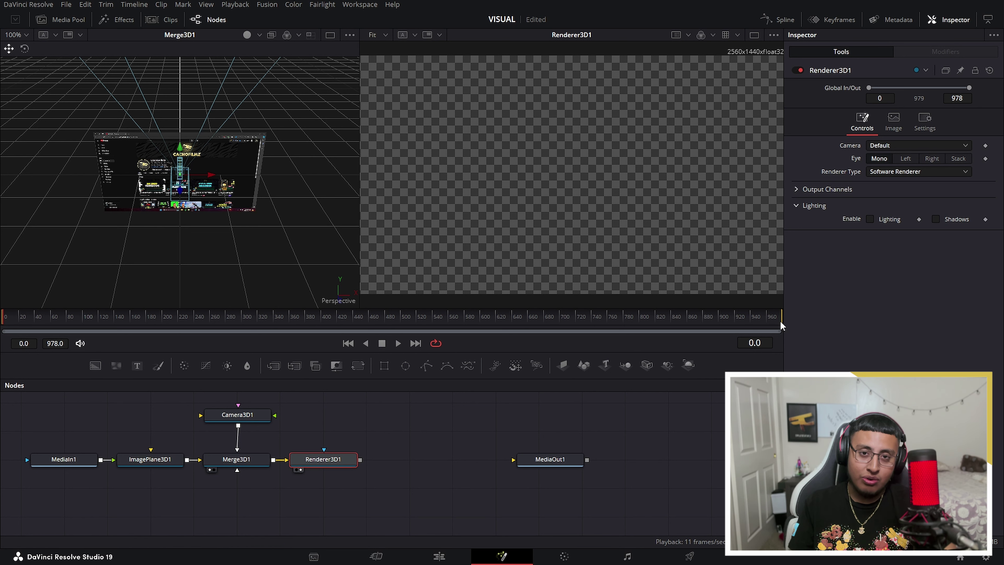
left_click(241, 413)
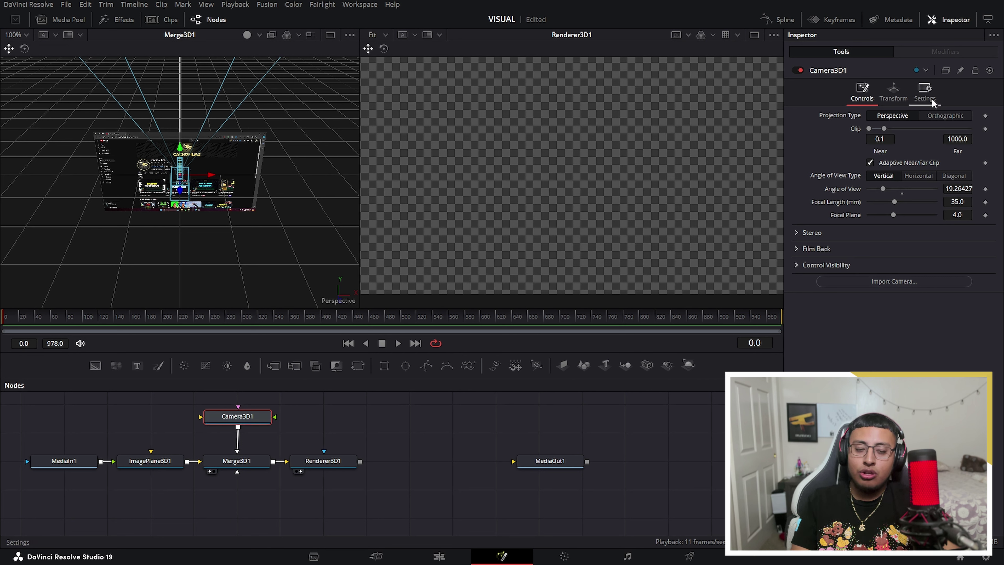
- Position Camera3D1 at Translation Z 0.93 with Y rotation -11.8, filling the render
left_click(895, 99)
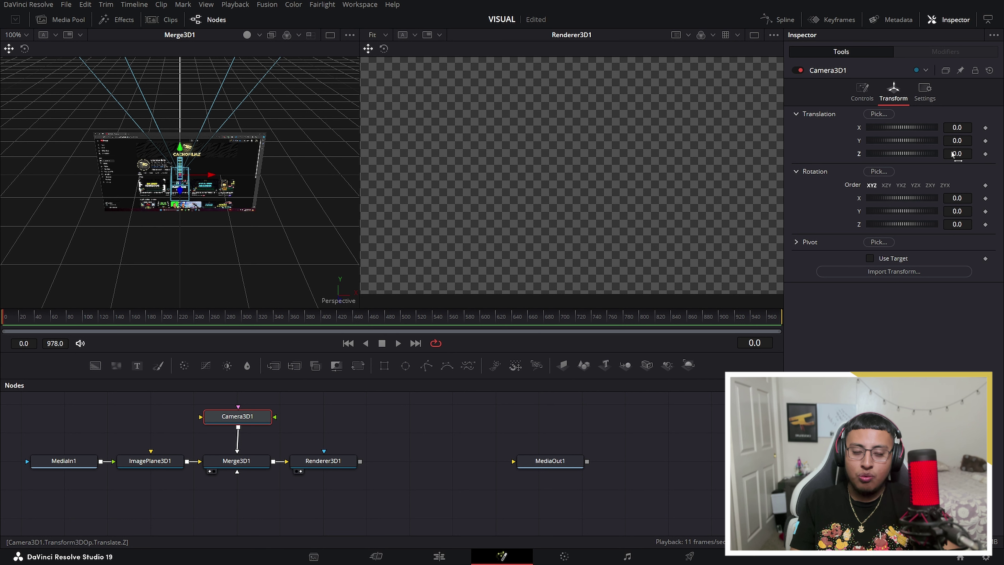
mouse_move(954, 154)
left_mouse_down()
mouse_move(1001, 155)
mouse_move(957, 157)
left_mouse_up()
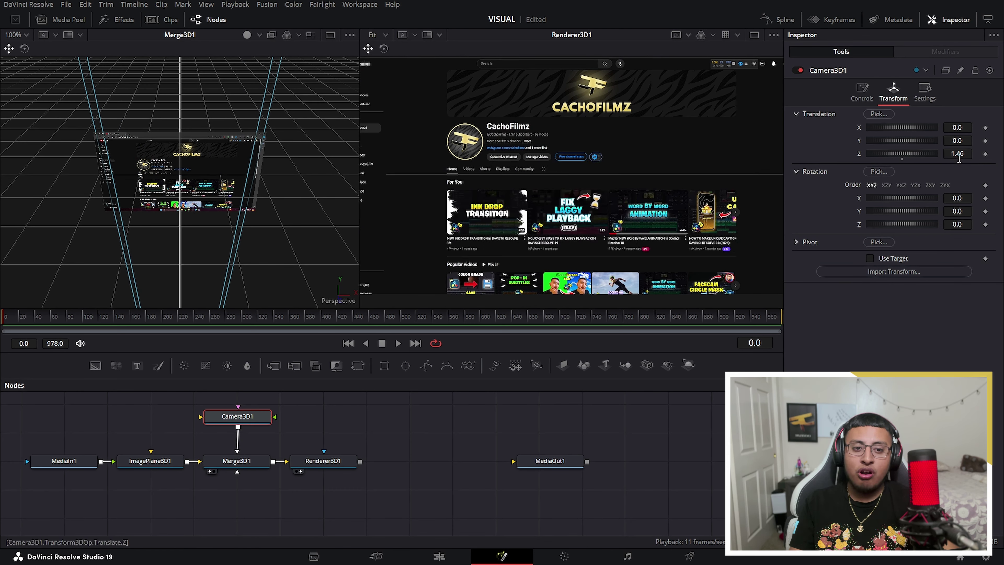
mouse_move(960, 155)
left_mouse_down()
mouse_move(938, 155)
mouse_move(957, 128)
mouse_move(960, 142)
left_mouse_up()
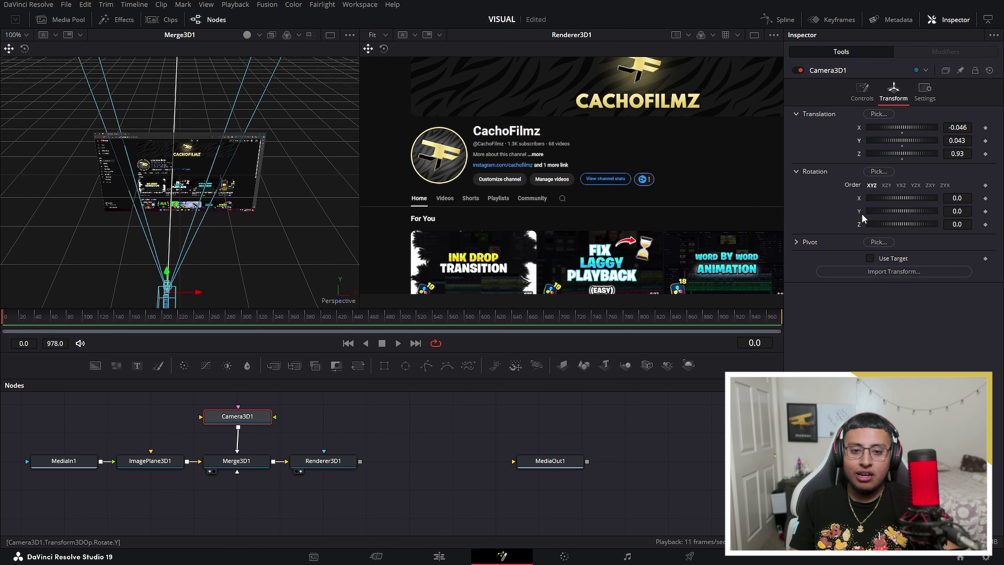
left_click_drag(965, 211, 927, 211)
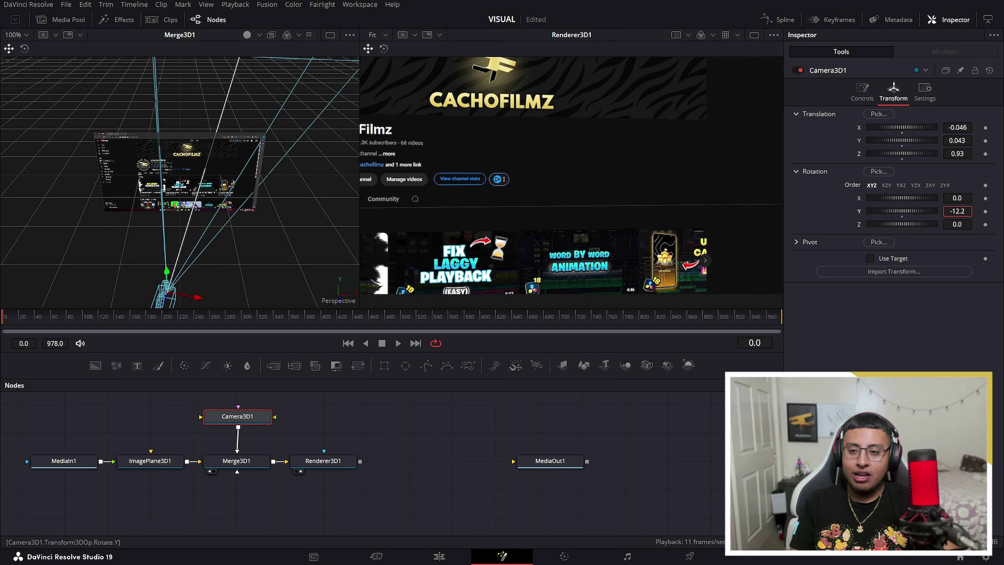
mouse_move(943, 140)
left_mouse_down()
mouse_move(947, 127)
mouse_move(915, 128)
mouse_move(952, 140)
left_mouse_up()
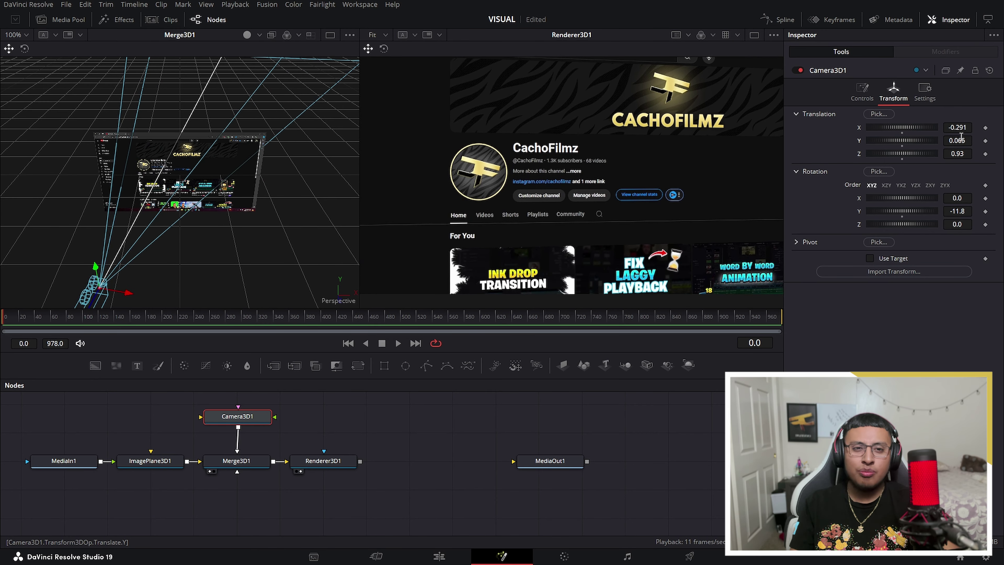
- Set the current time to frame 1
key("Right")
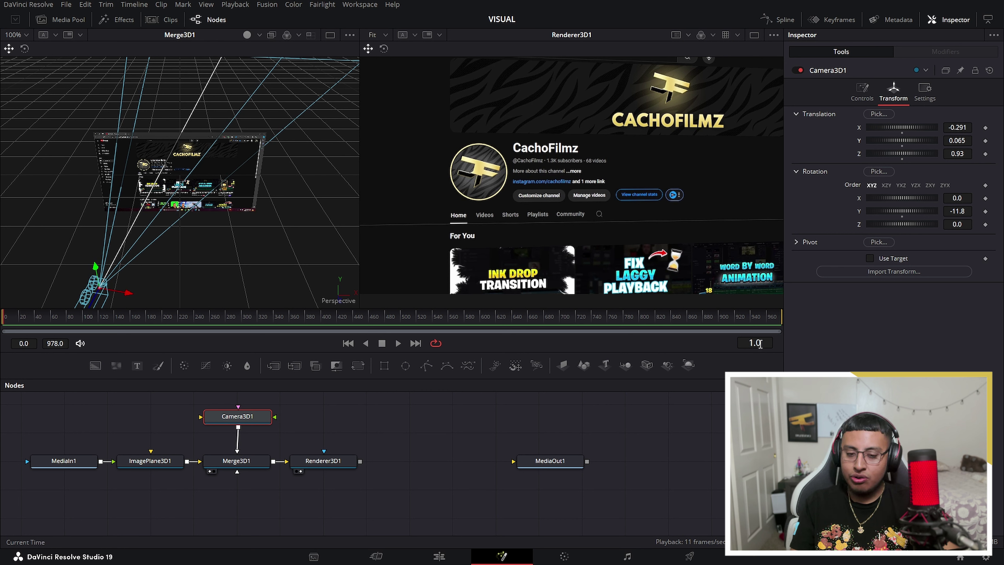
type("-113")
key("Return")
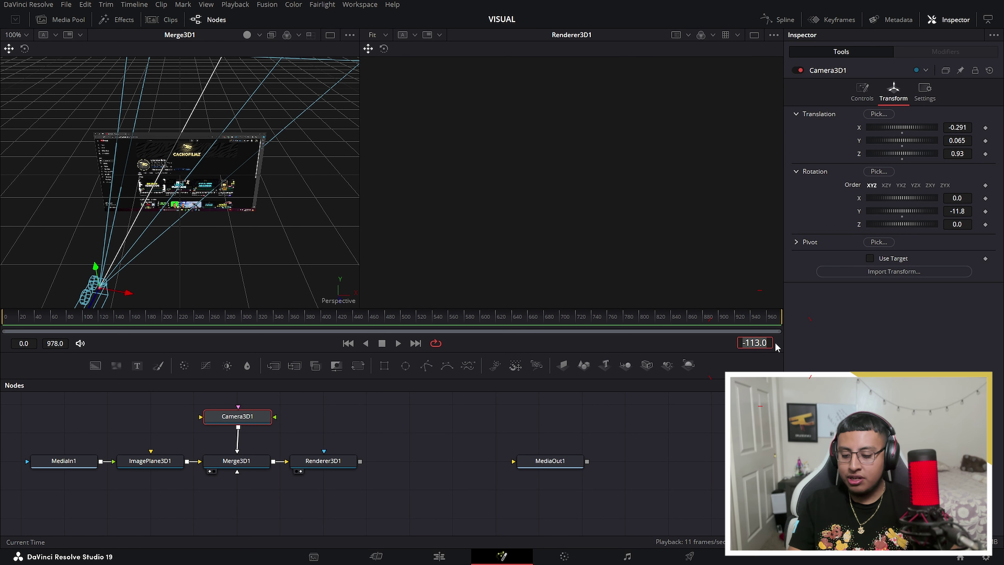
type("1")
key("Return")
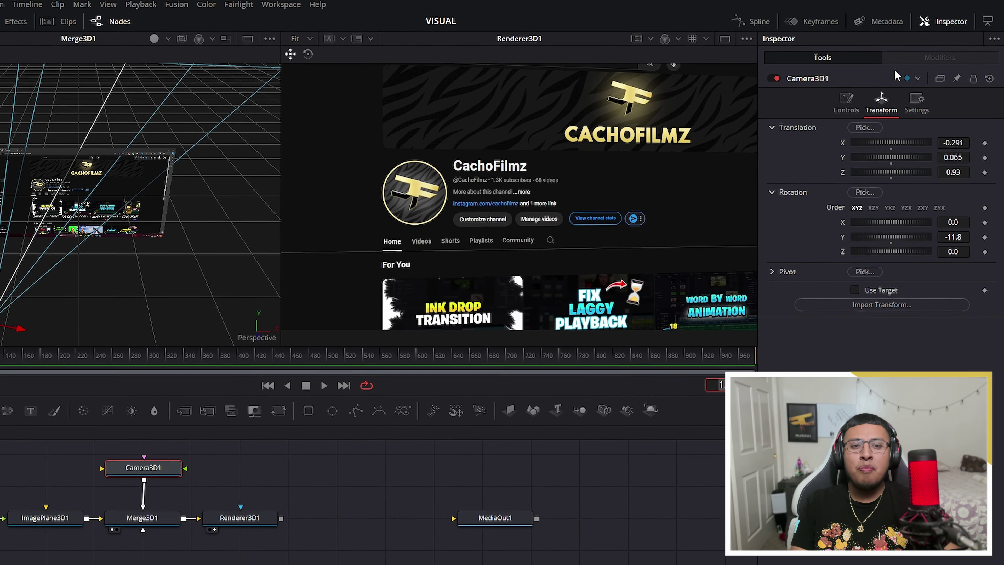
- Keyframe Camera3D1's Translation X/Y/Z and Rotation X/Y/Z
left_click(984, 163)
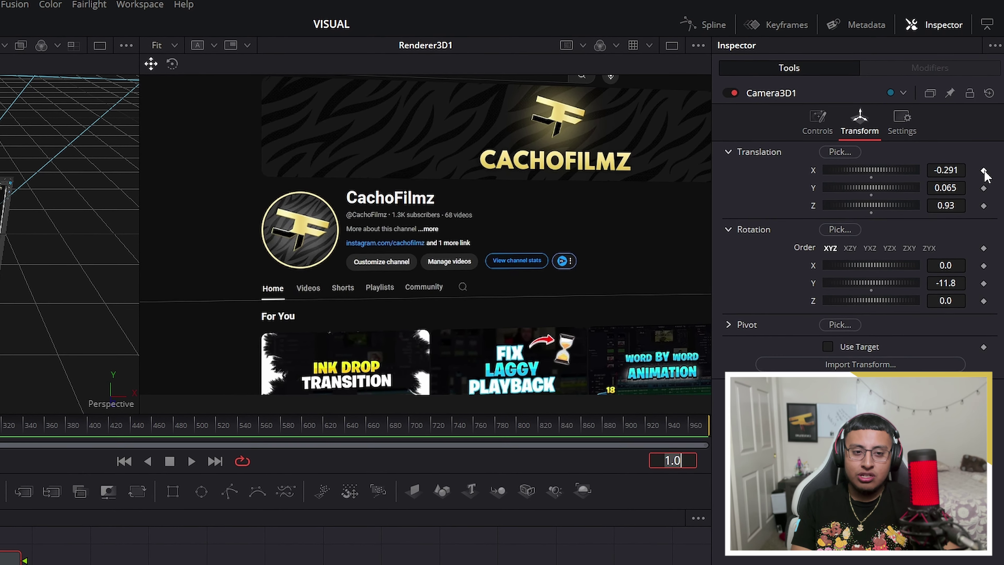
left_click(983, 208)
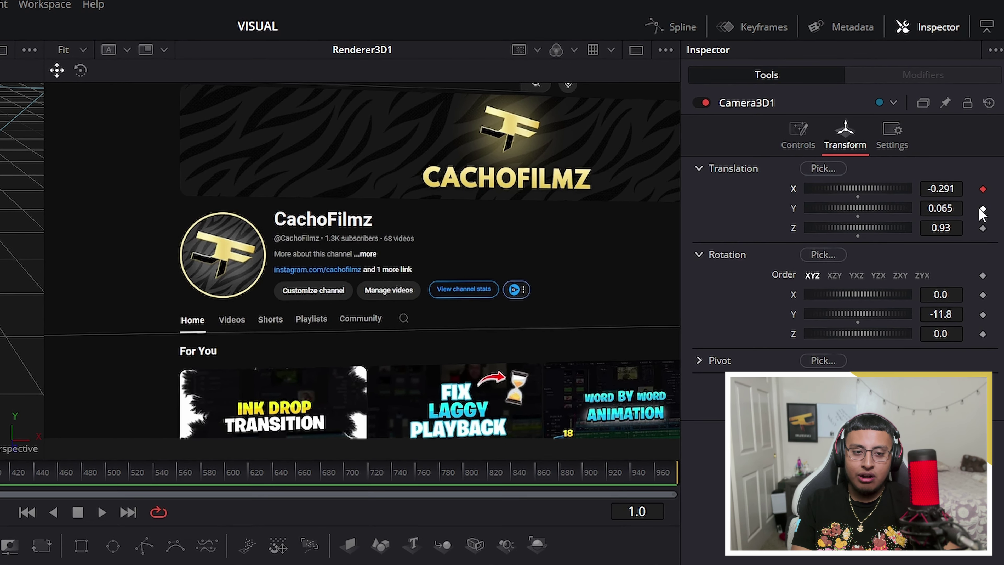
left_click(984, 229)
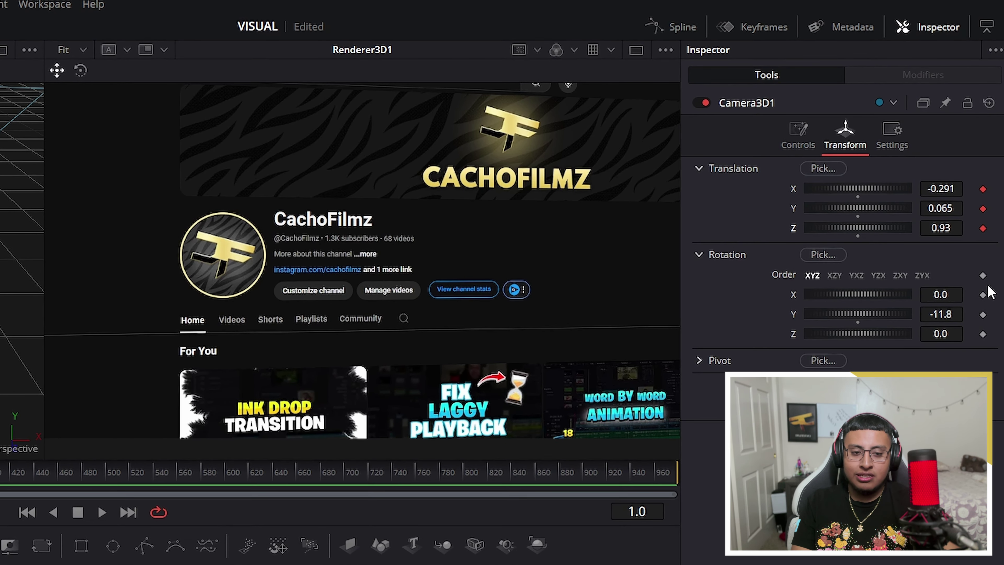
left_click(984, 296)
left_click(984, 314)
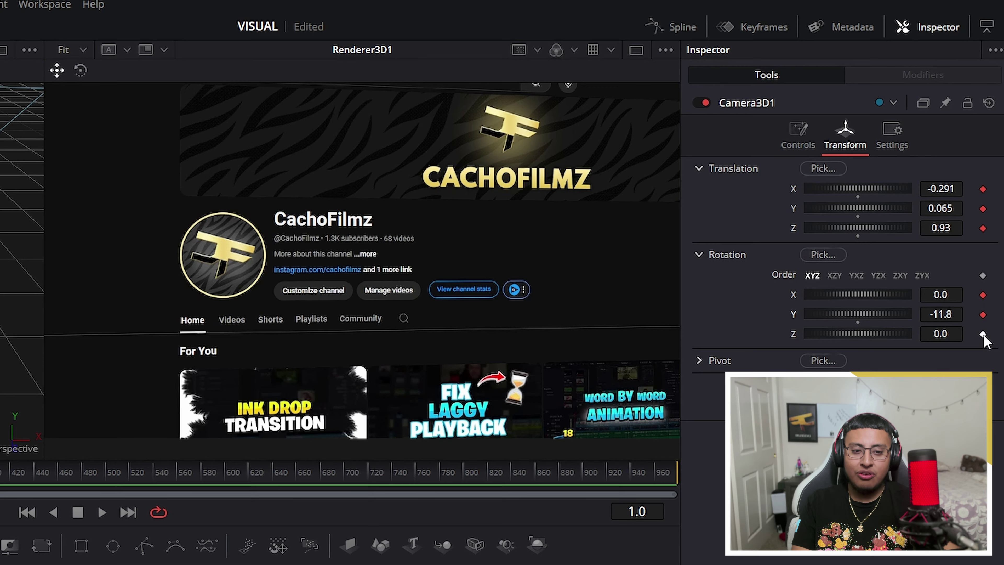
left_click(983, 334)
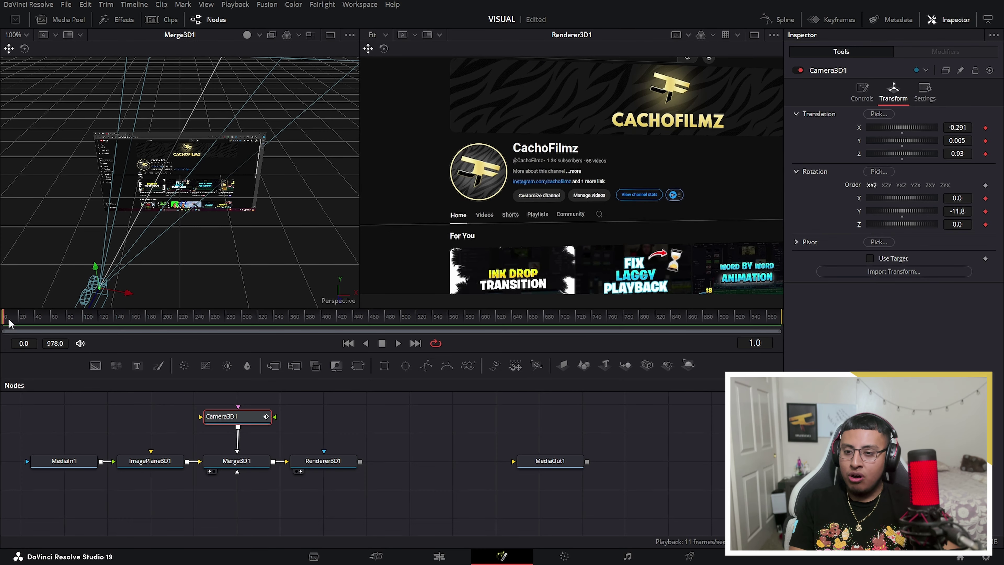
- At frame 180, set Camera3D1 to X 0.194, Y 0.04, Z 1.14, Y rotation 7.7
left_click_drag(10, 322, 146, 318)
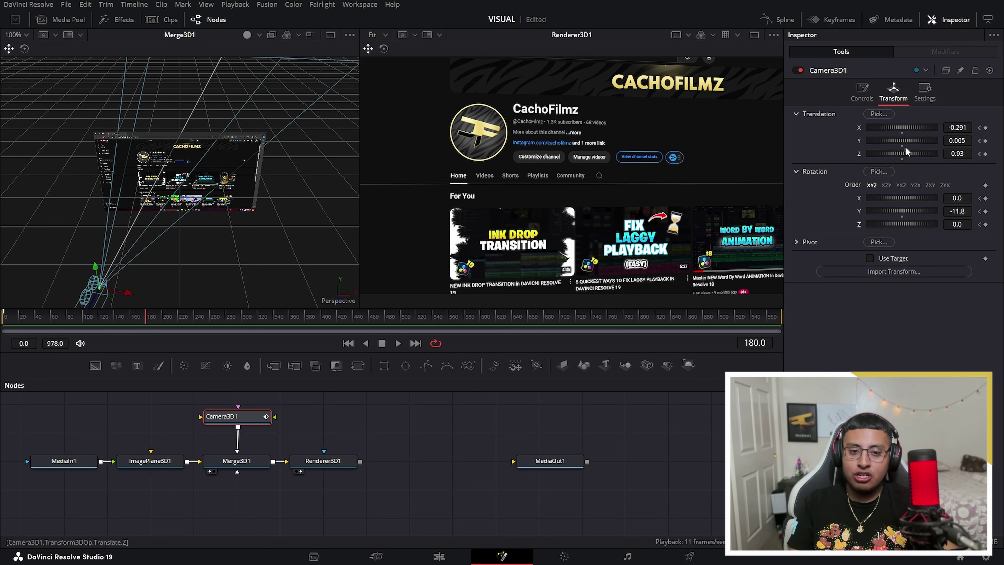
left_click_drag(908, 151, 924, 152)
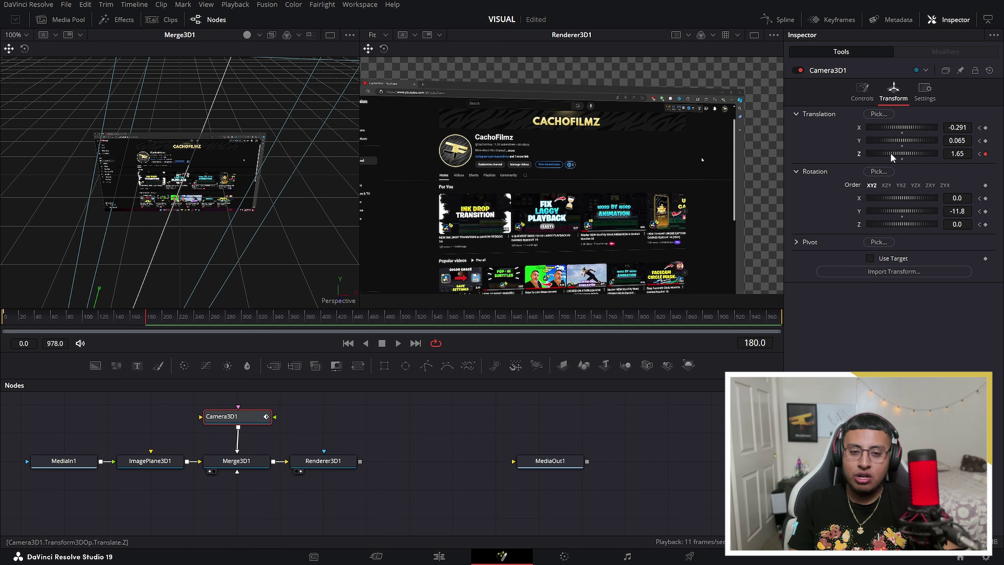
left_click_drag(891, 152, 888, 154)
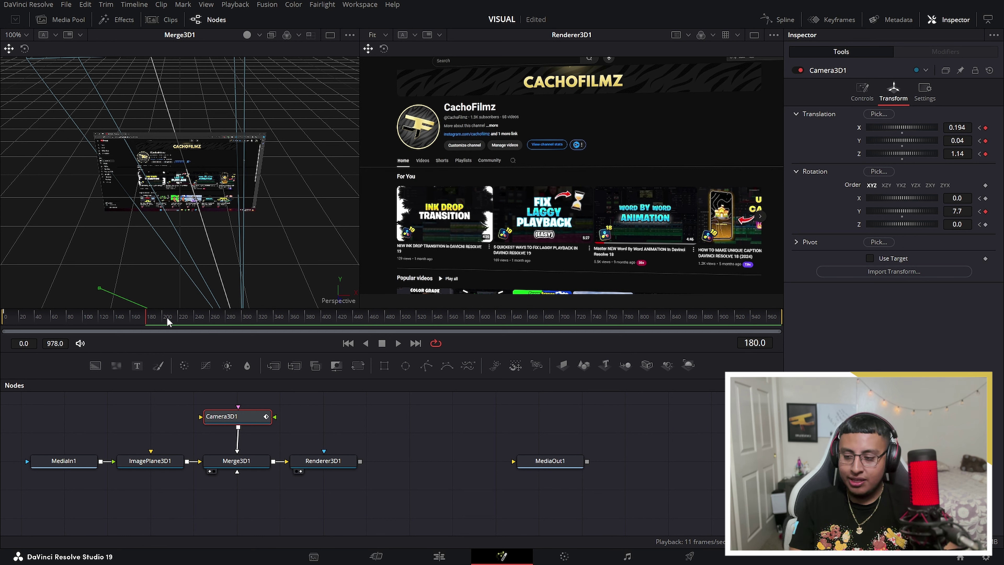
left_click_drag(167, 318, 660, 327)
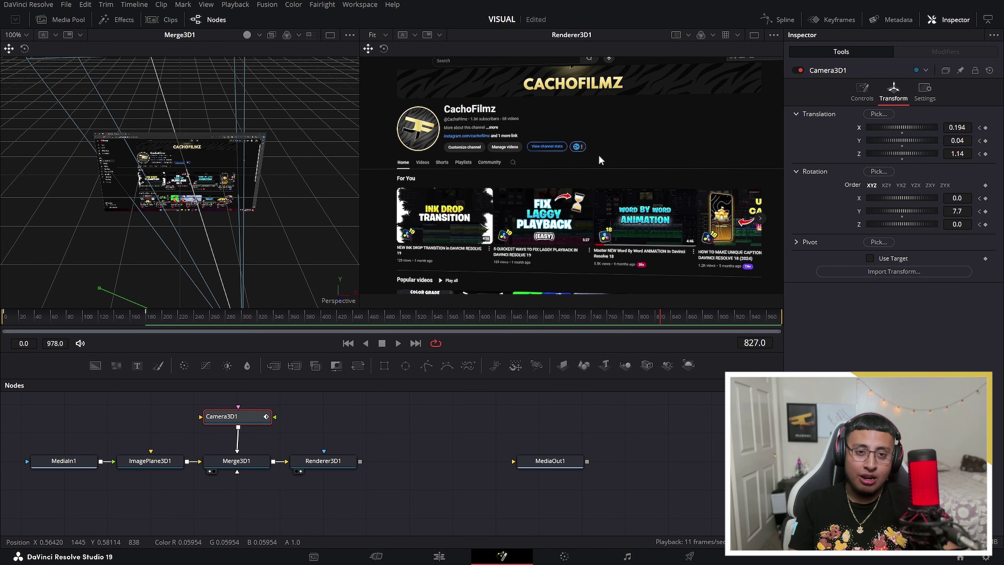
- Pose Camera3D1 near the end at Z 0.7, Y rotation -9.1, and preview the move
left_click_drag(660, 327, 795, 332)
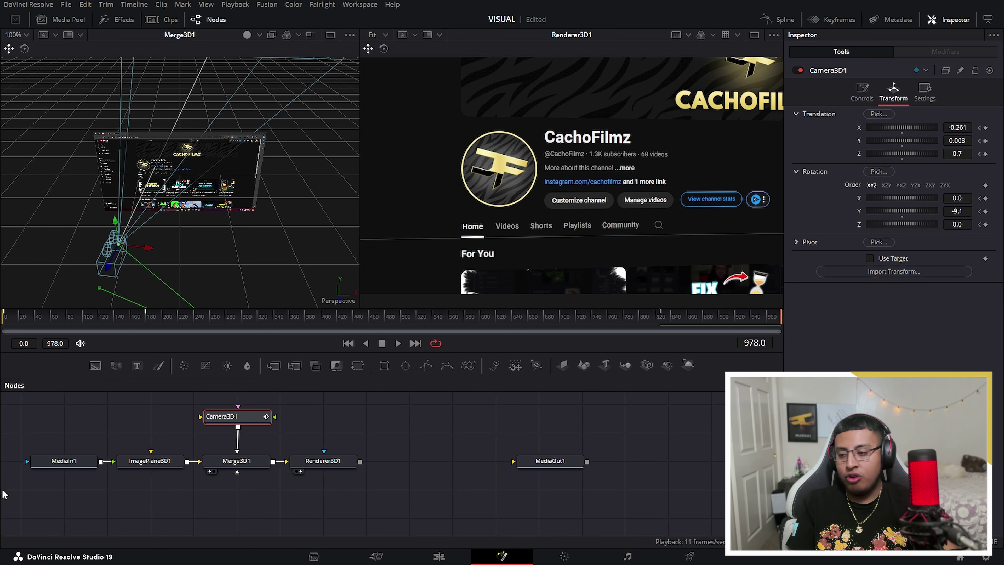
left_click_drag(10, 325, 719, 323)
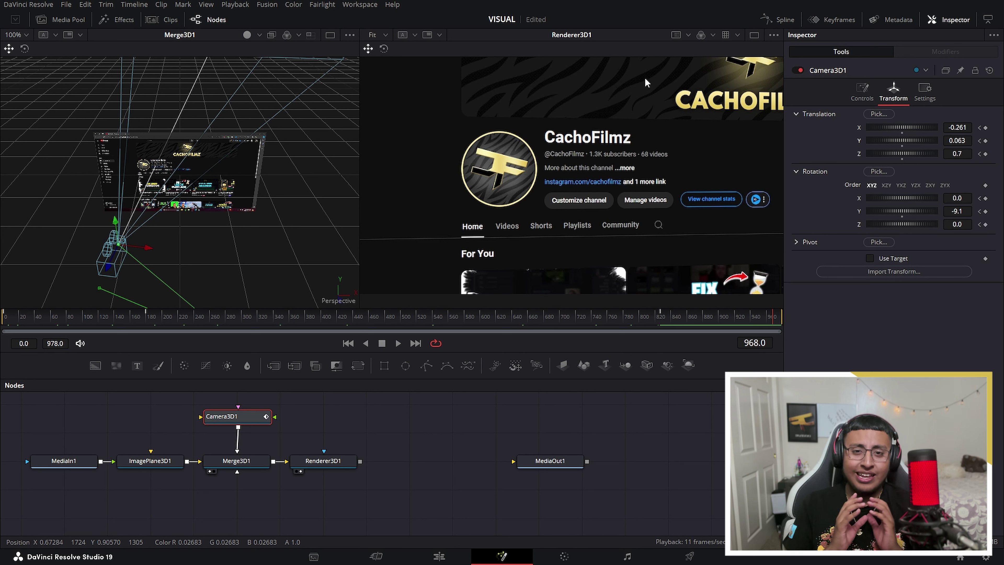
- Show Camera3D1's curves in the Spline editor, fit them, and smooth every keyframe
left_click(783, 23)
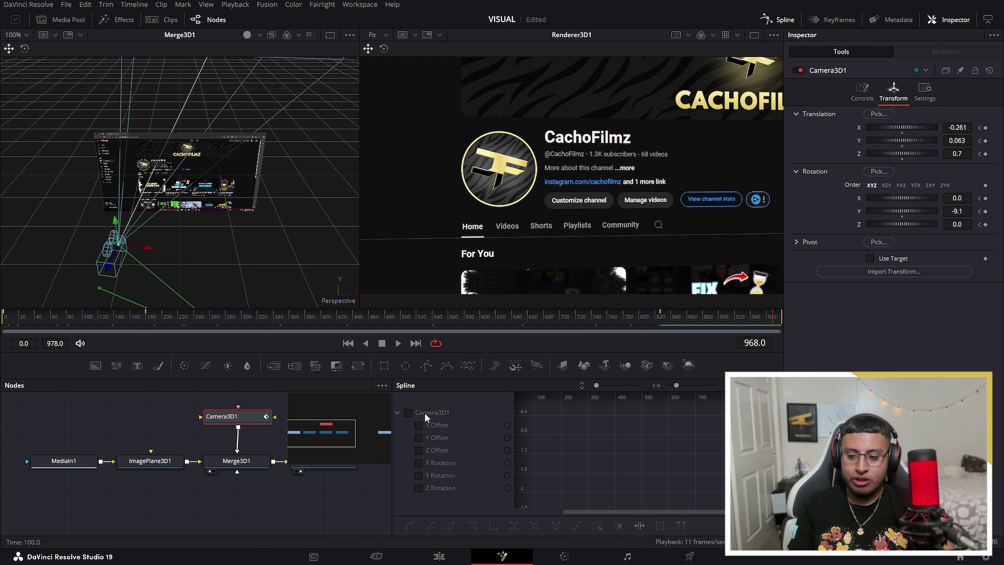
left_click(408, 413)
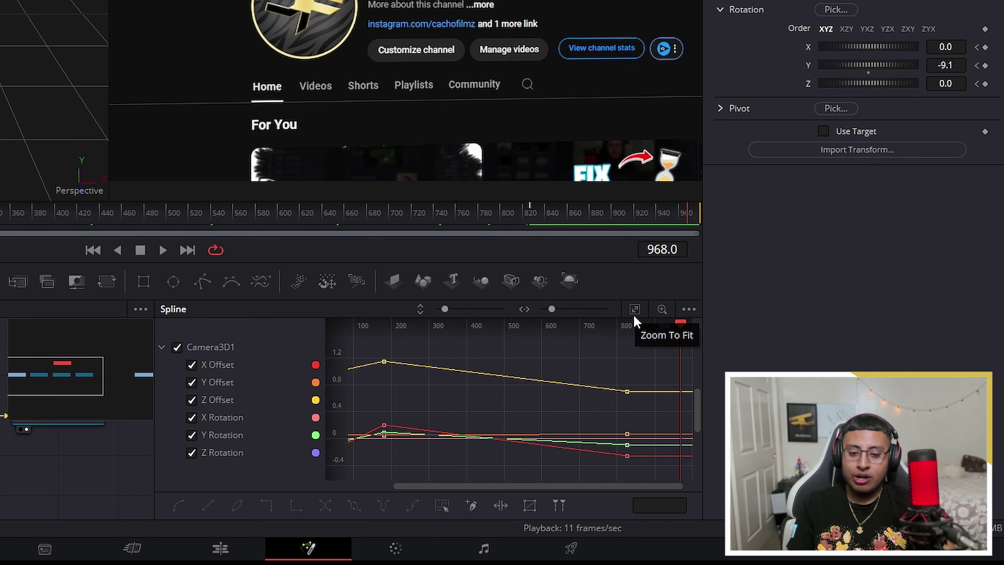
left_click(635, 311)
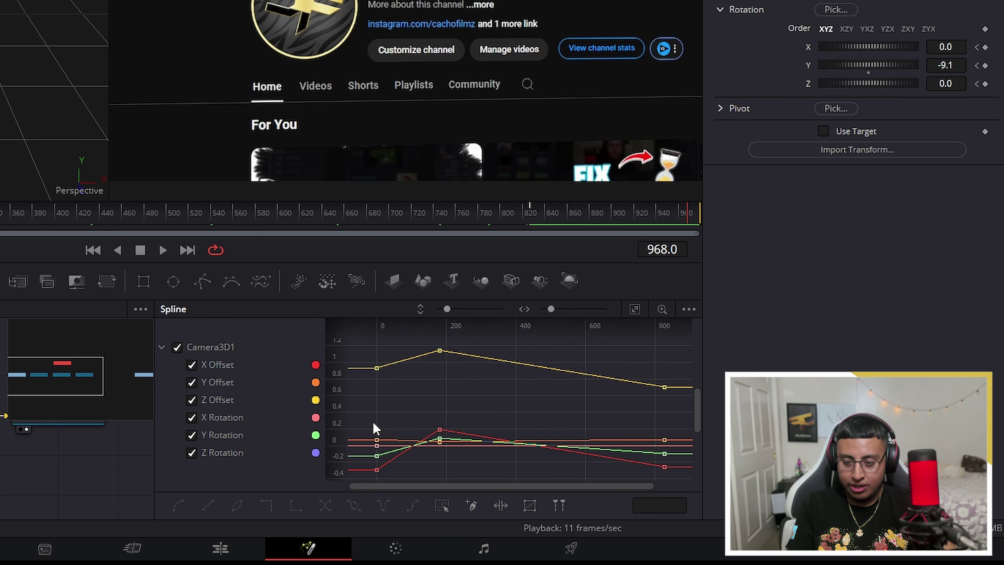
left_click_drag(358, 339, 688, 487)
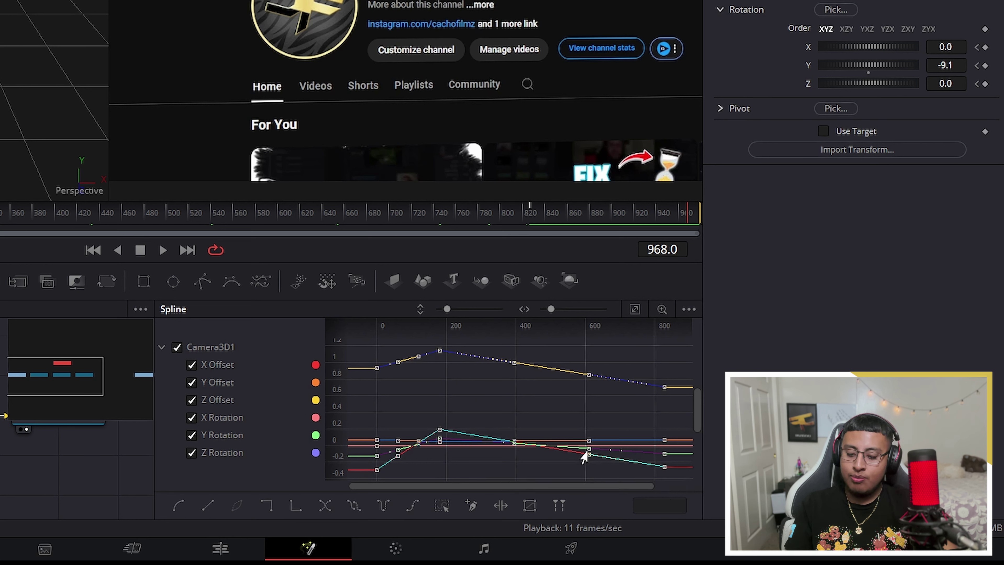
key("f")
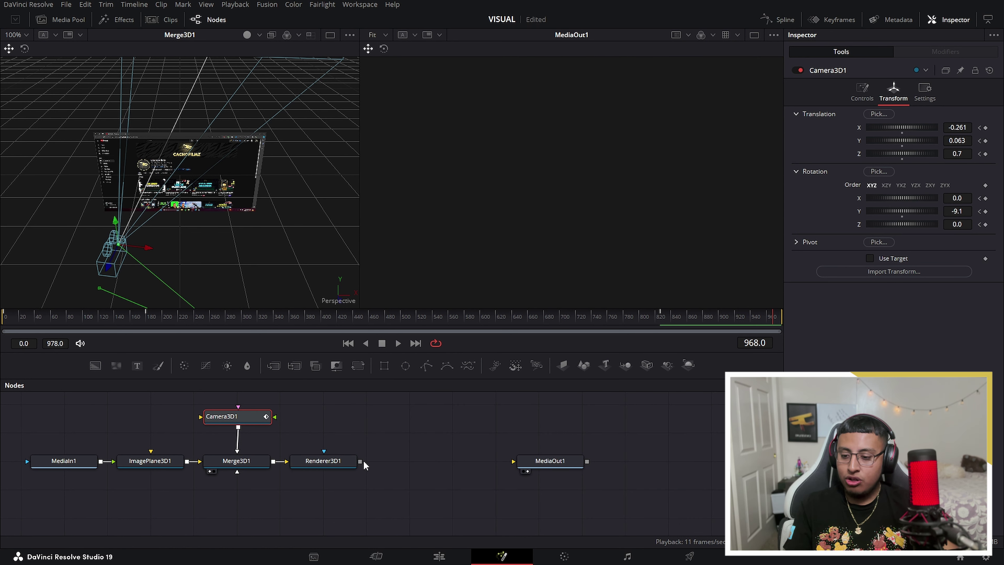
- Connect Renderer3D1 to MediaOut1, then review the clip from its start on the Edit page timeline
left_click_drag(360, 461, 546, 461)
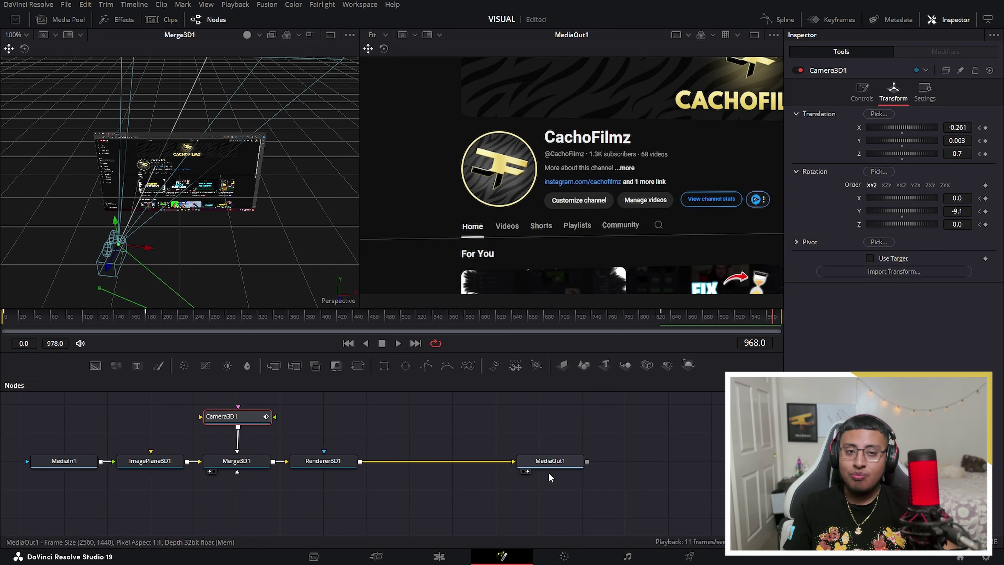
left_click(440, 556)
left_click_drag(232, 318, 66, 342)
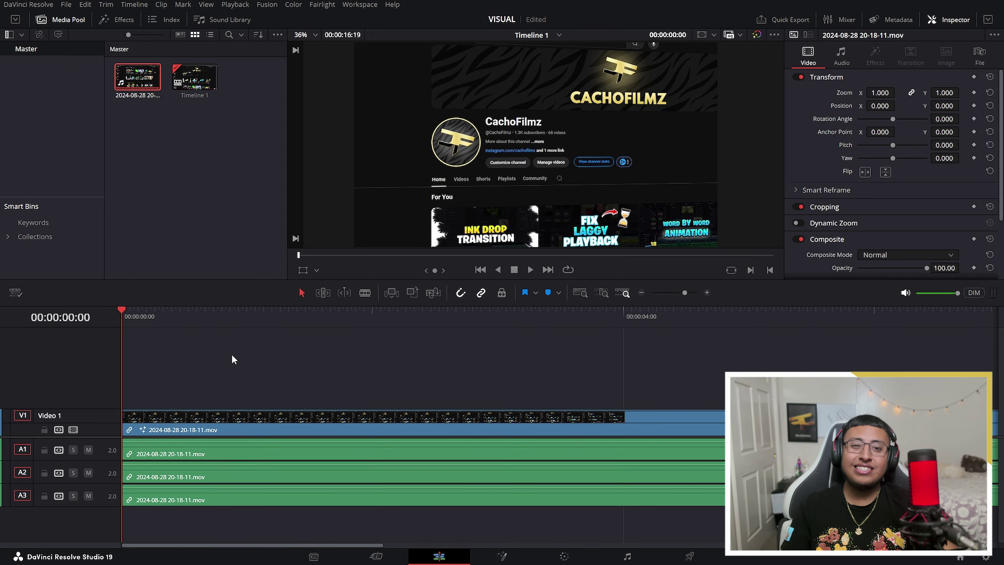